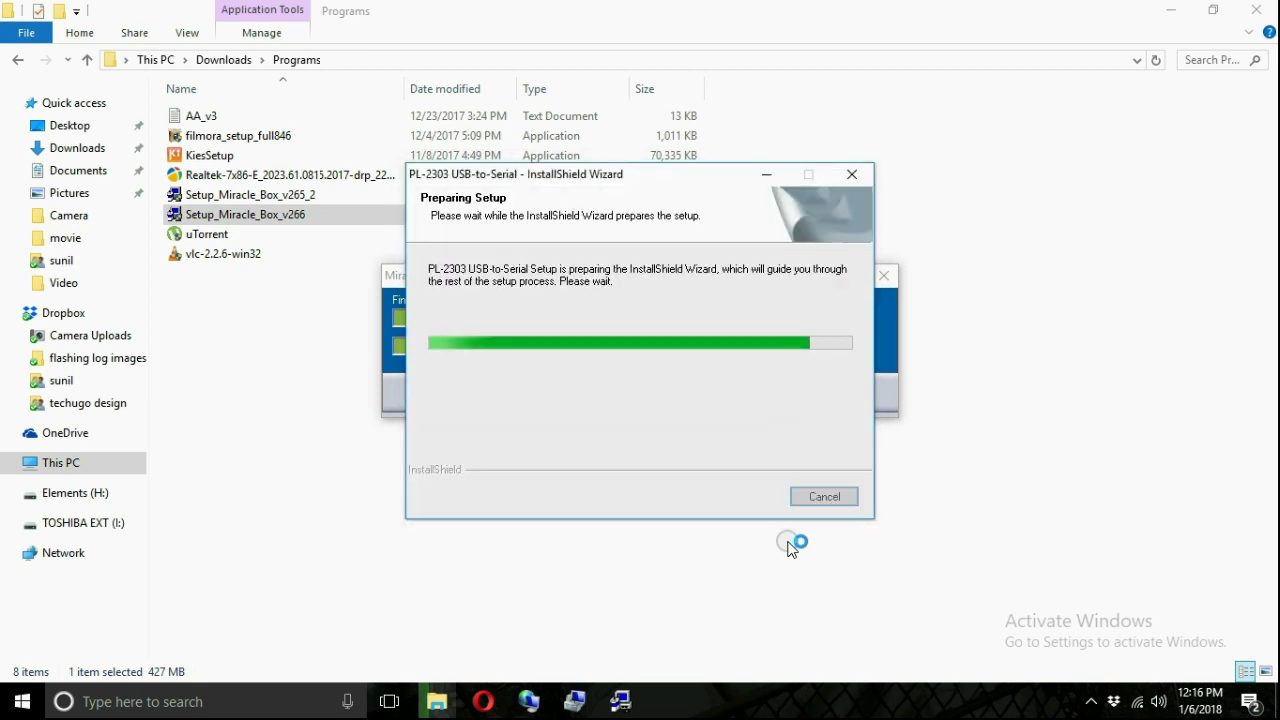
# - Choose Modify for the existing PL2303 USB-to-Serial driver installation
pyautogui.press('Up')
pyautogui.press('Up')
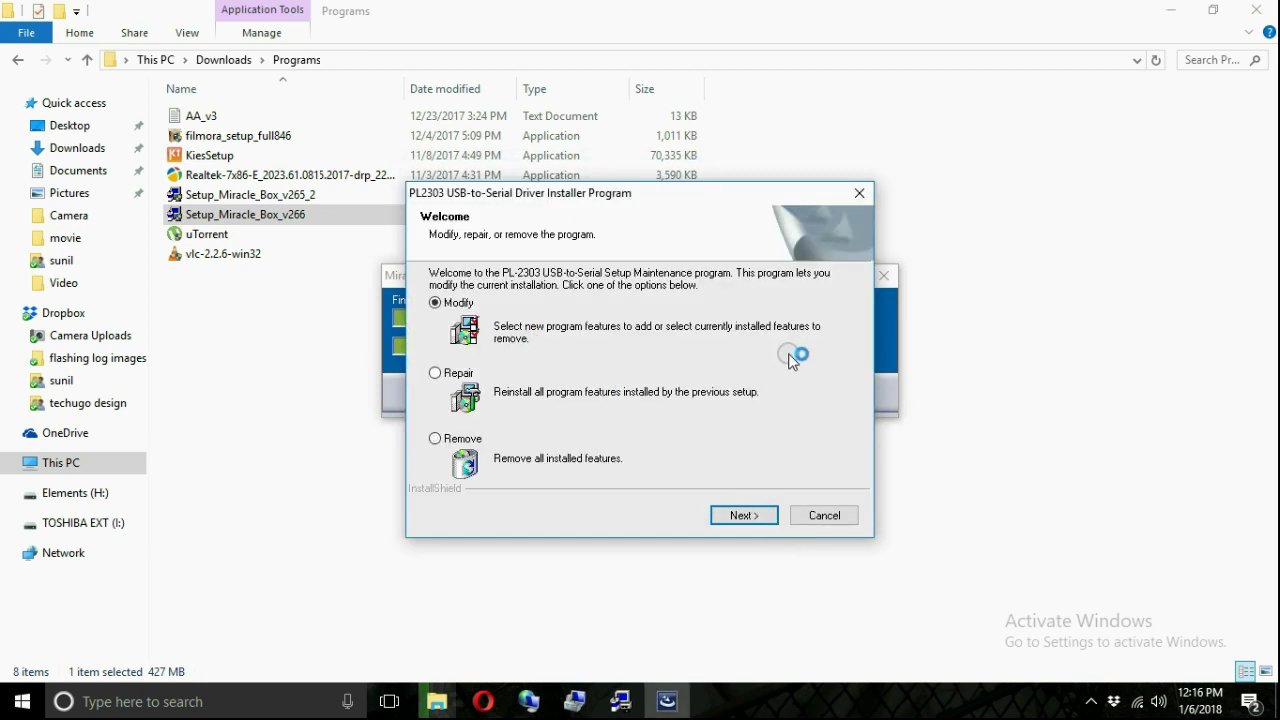
# - Continue the PL2303 driver setup in Modify mode and dismiss the thank-you message
pyautogui.click(744, 515)
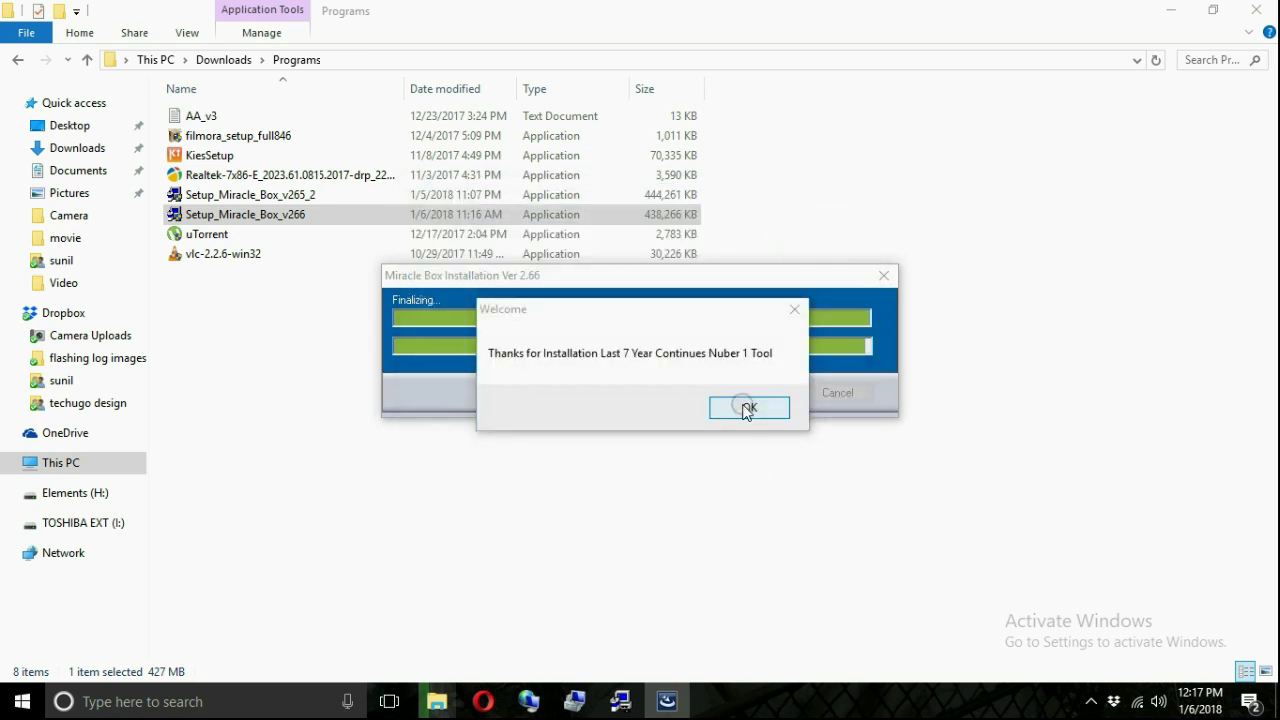
pyautogui.click(745, 408)
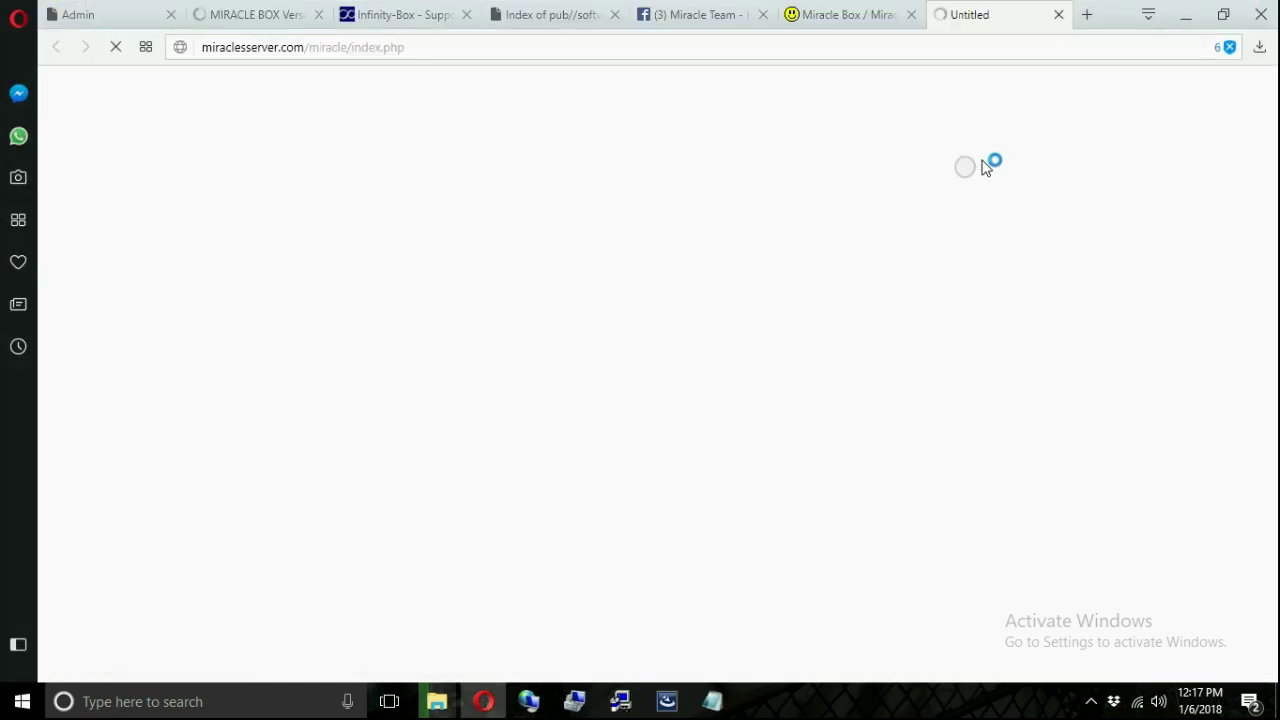
# - Finish the PL2303 driver setup with 'No, I will restart later' selected
pyautogui.click(1174, 22)
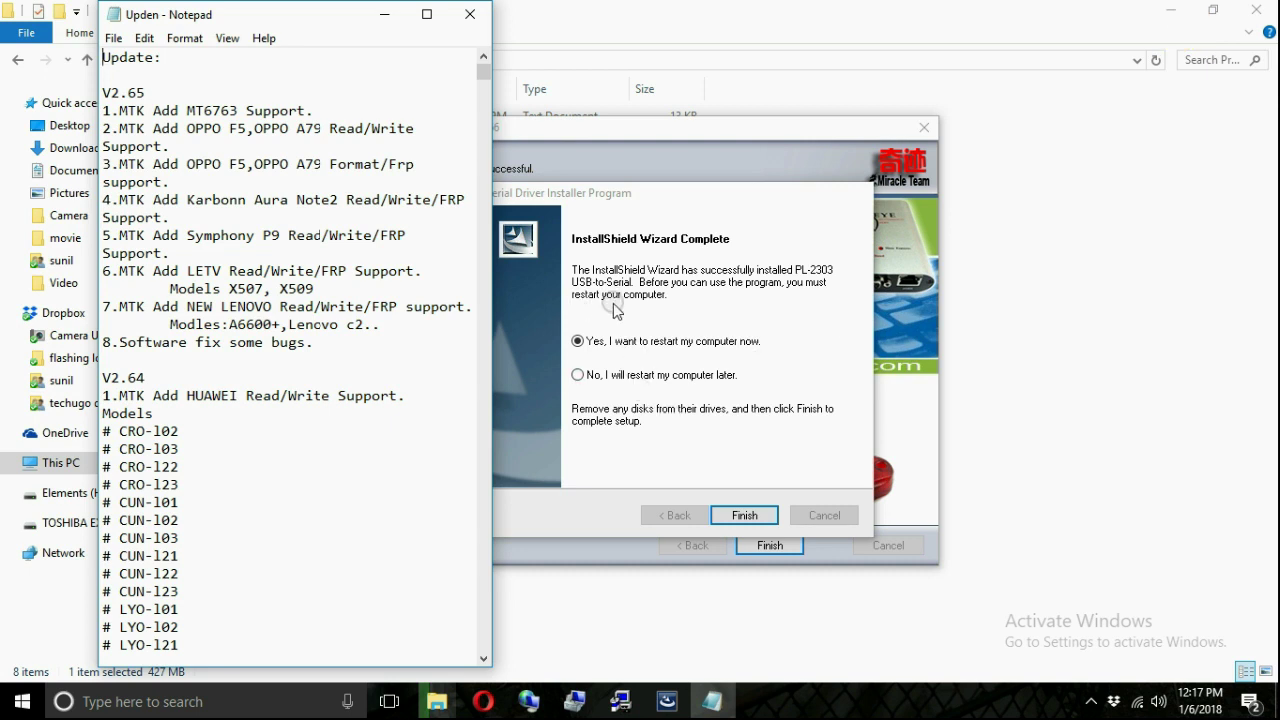
pyautogui.click(587, 375)
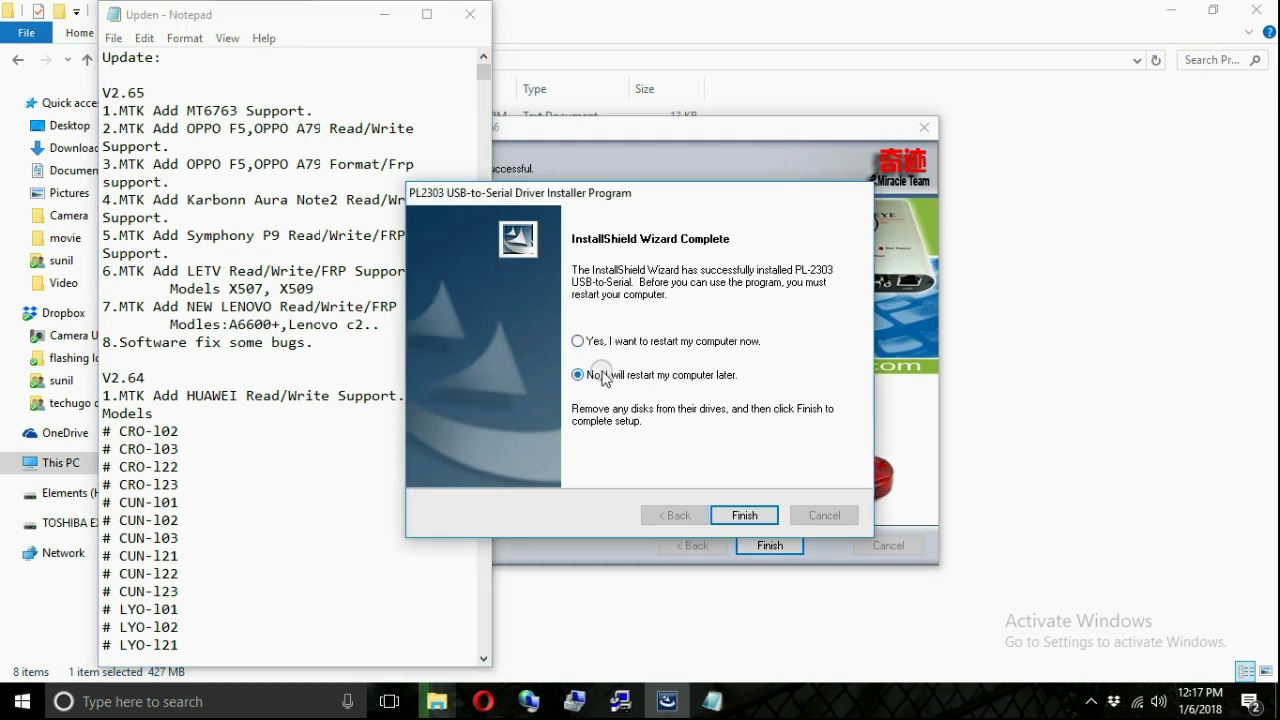
pyautogui.click(770, 515)
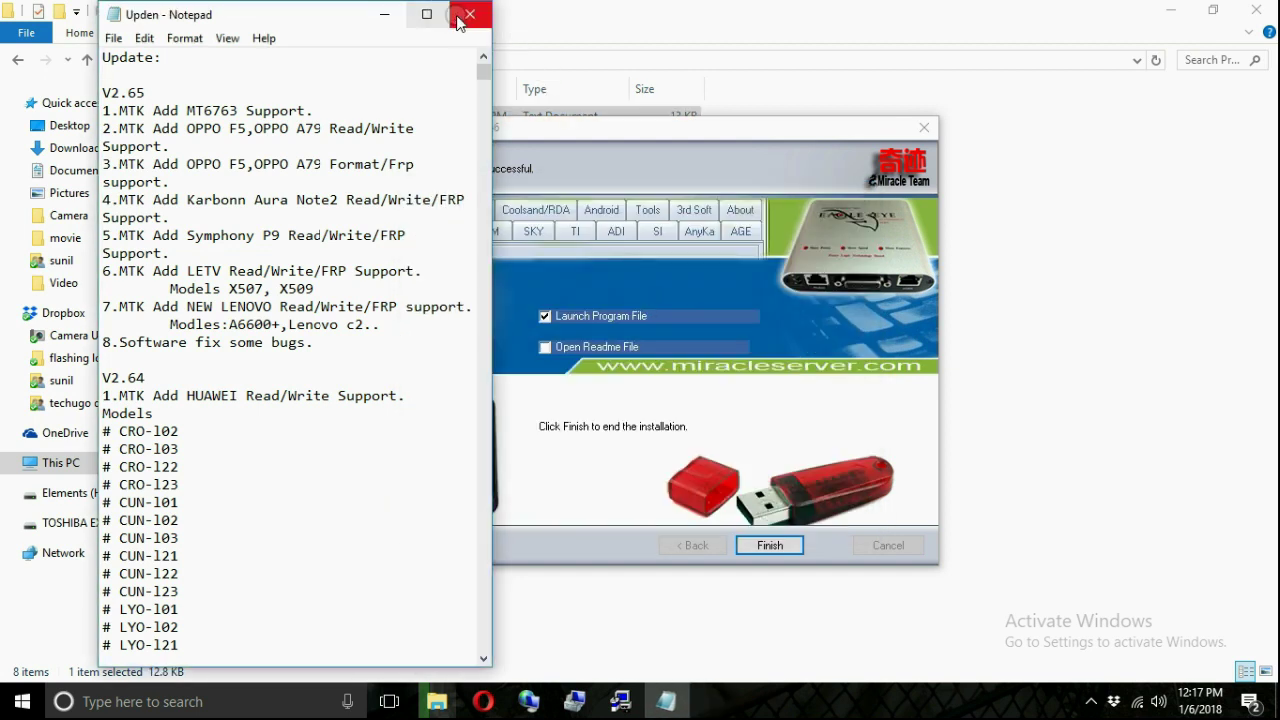
# - Close the update notes, minimise Explorer, and complete the Miracle Box installation
pyautogui.click(466, 15)
pyautogui.click(1171, 10)
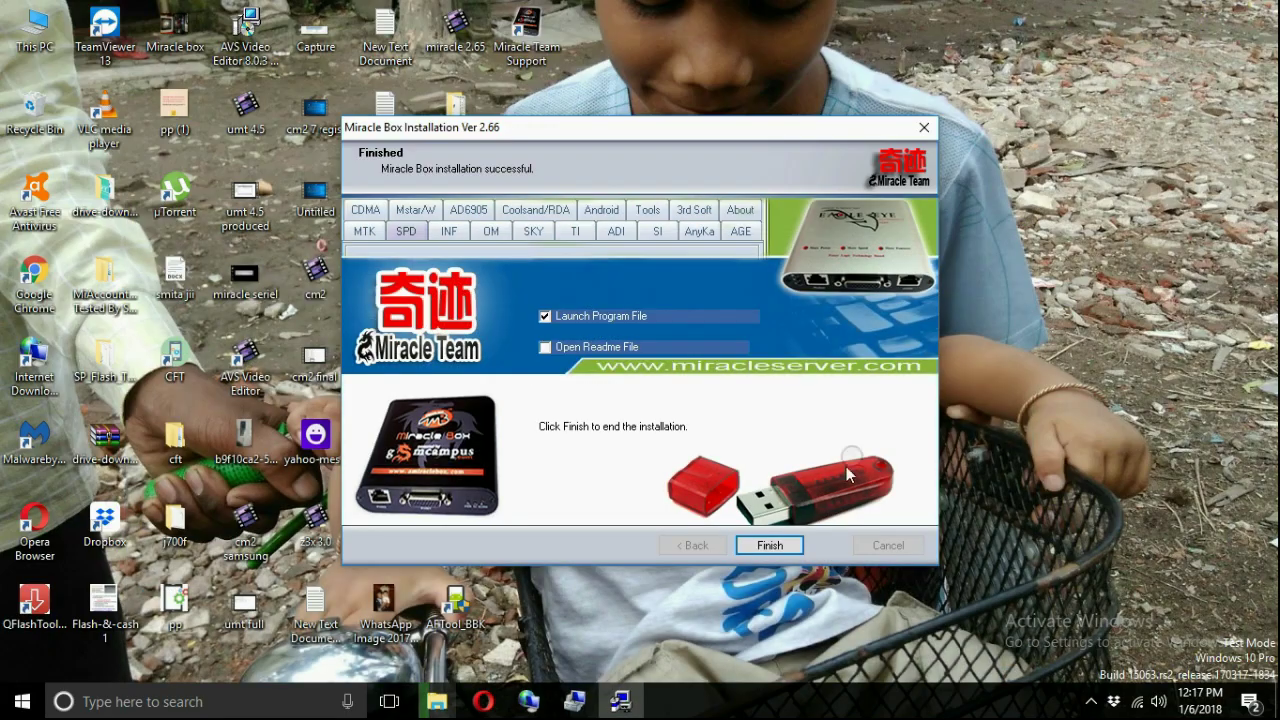
pyautogui.click(788, 544)
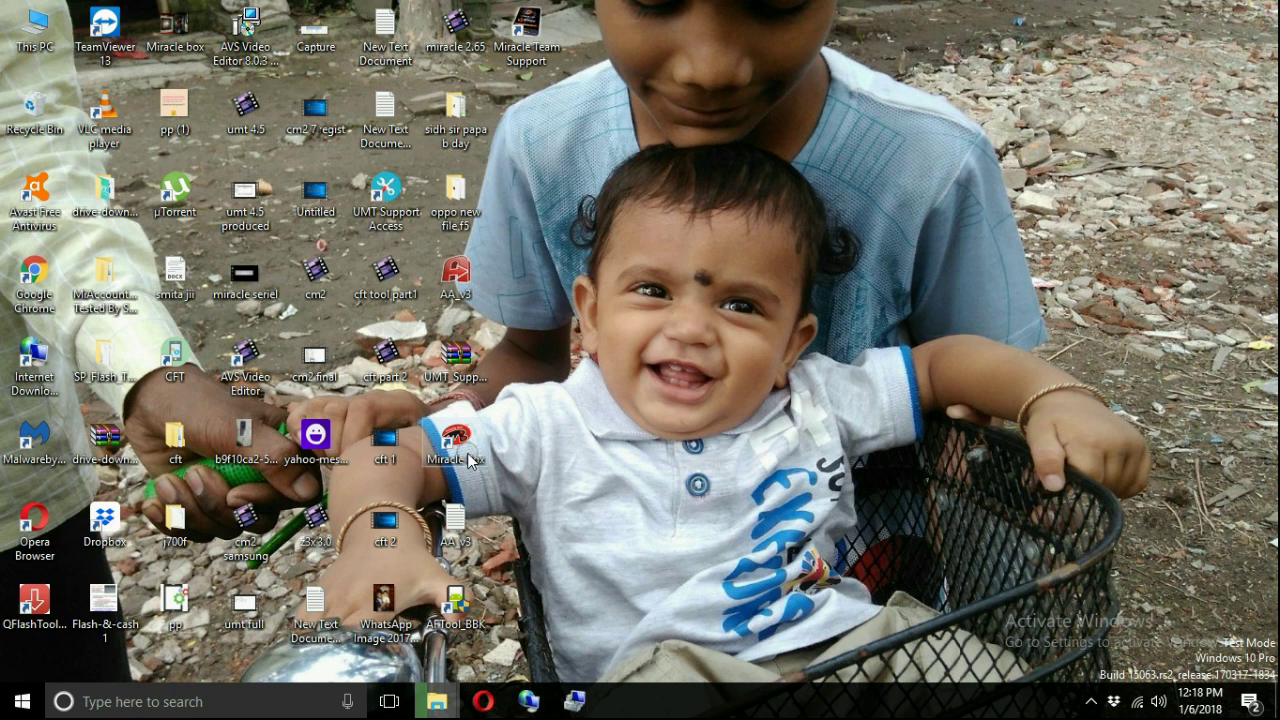
# - Start Miracle Box 2.66 from its desktop shortcut
pyautogui.doubleClick(456, 445)
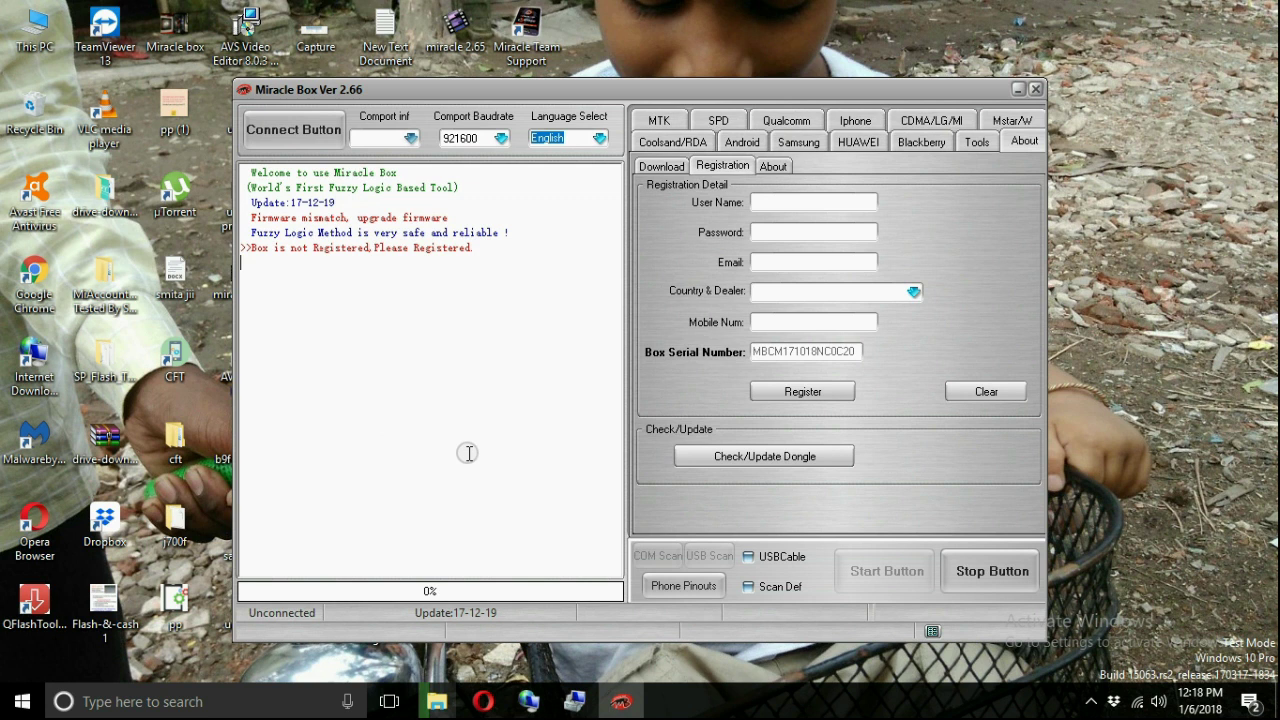
# - Enter the registration user name, password and e-mail address
pyautogui.click(786, 203)
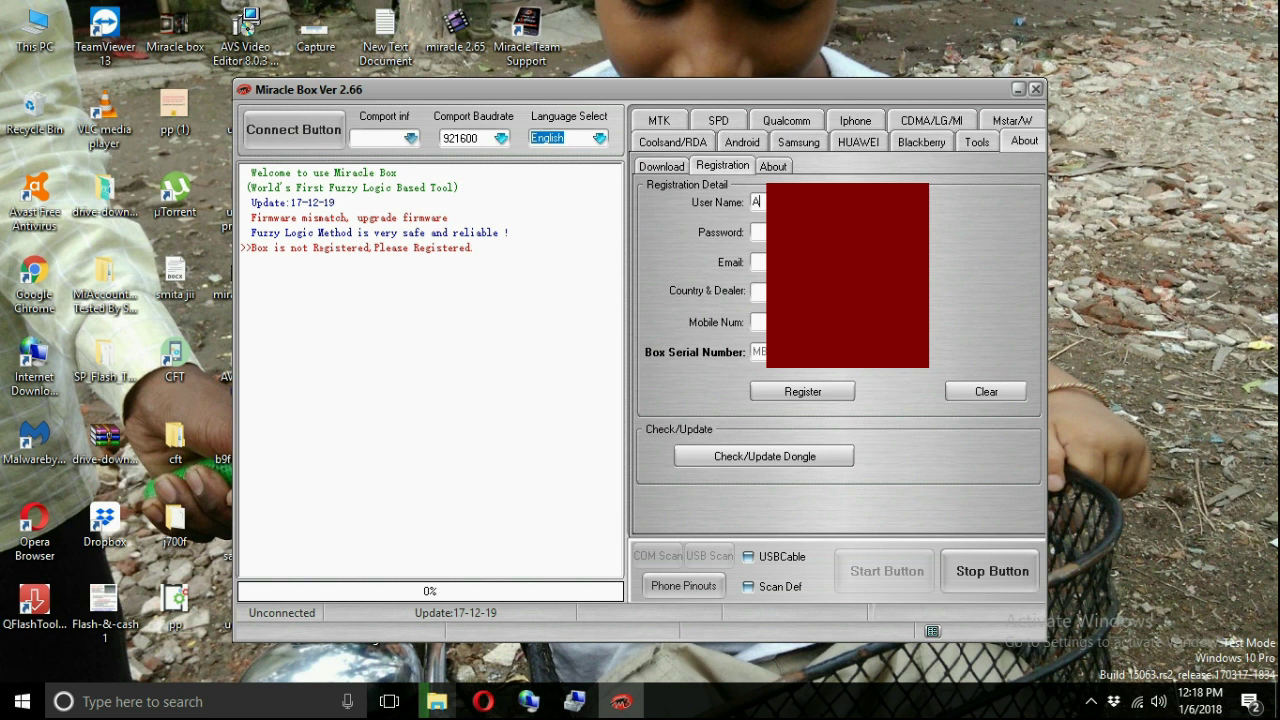
# - Pick an India entry under Country & Dealer, enter the mobile number, and register
pyautogui.hotkey('alt', 'Down')
pyautogui.scroll(-8, 920, 371)
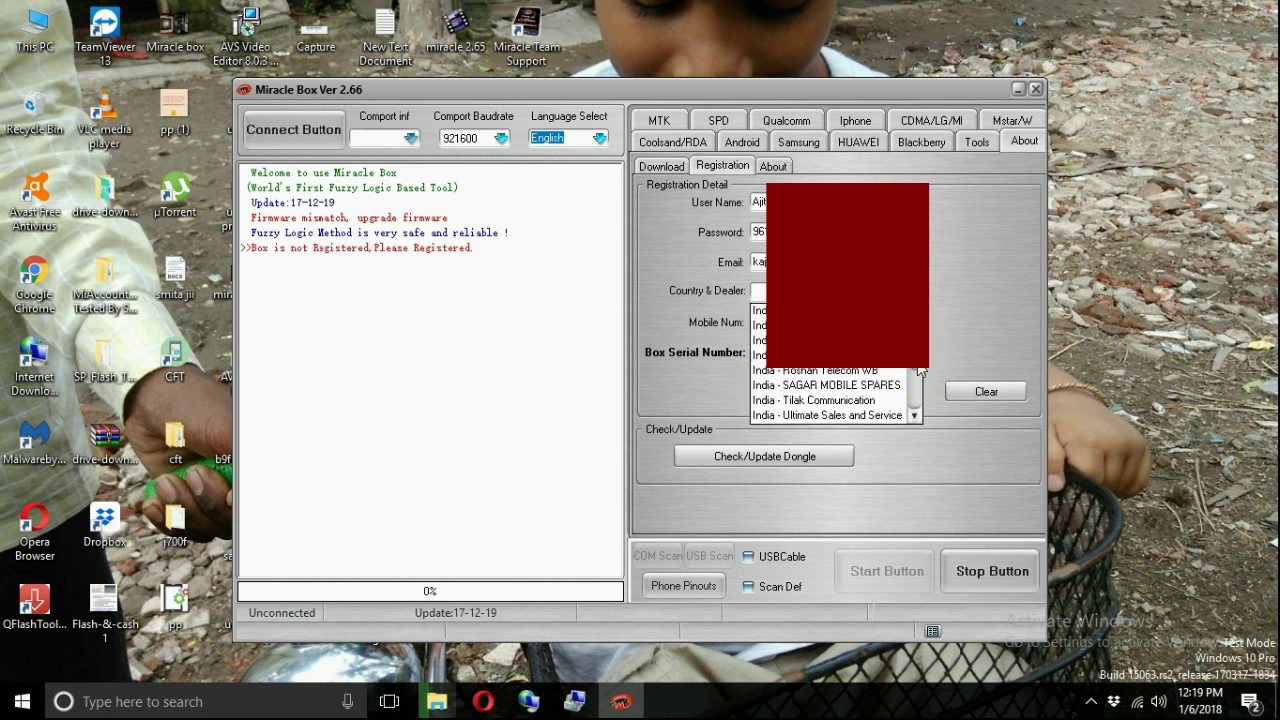
pyautogui.scroll(-1, 920, 371)
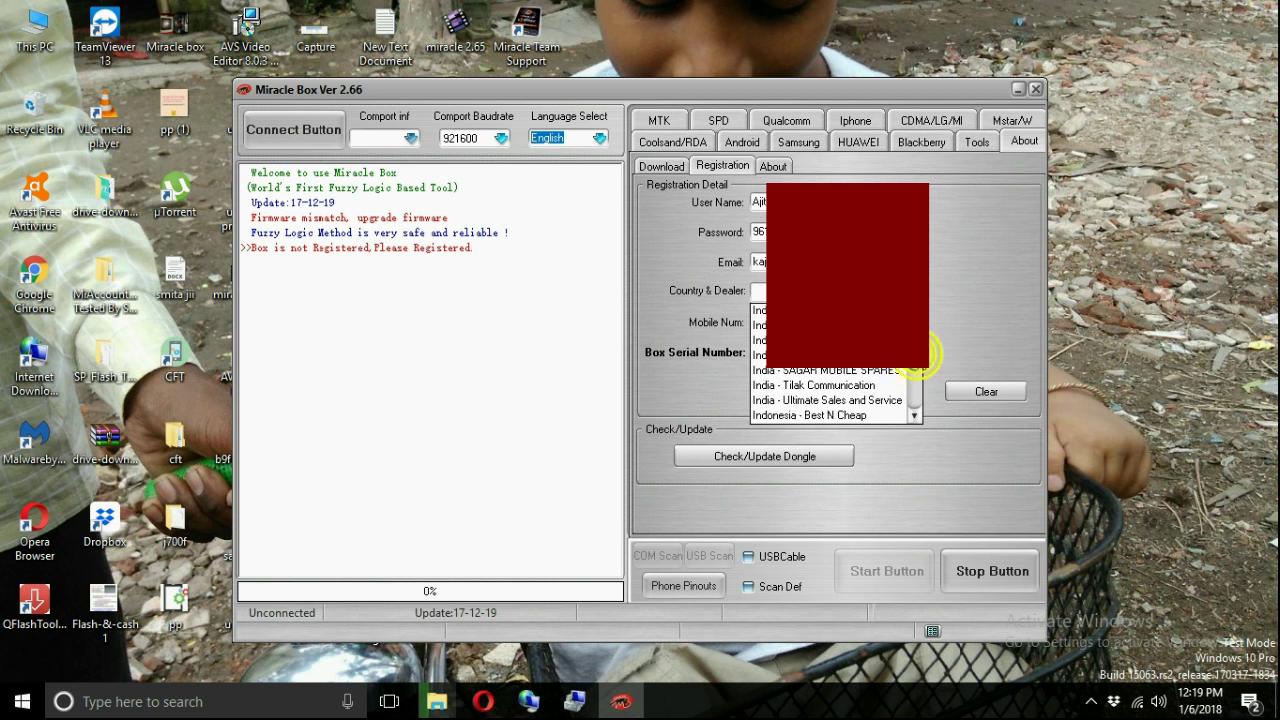
pyautogui.scroll(2, 835, 370)
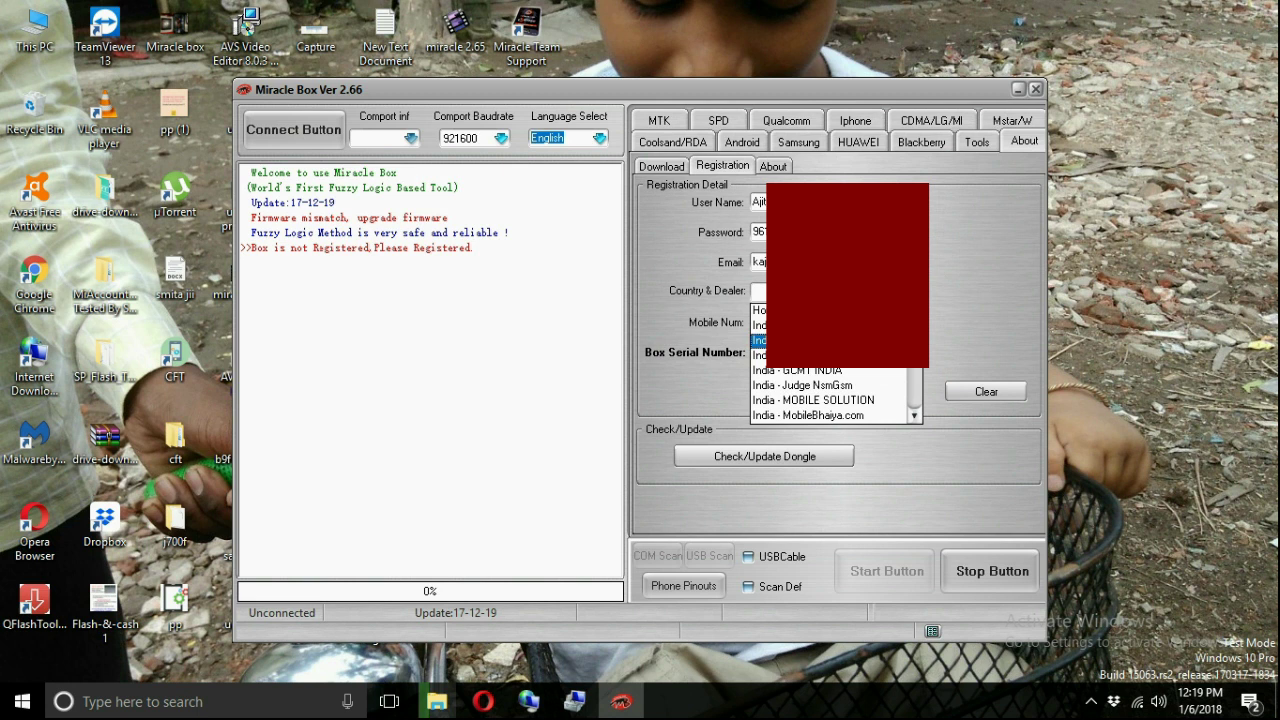
pyautogui.click(824, 360)
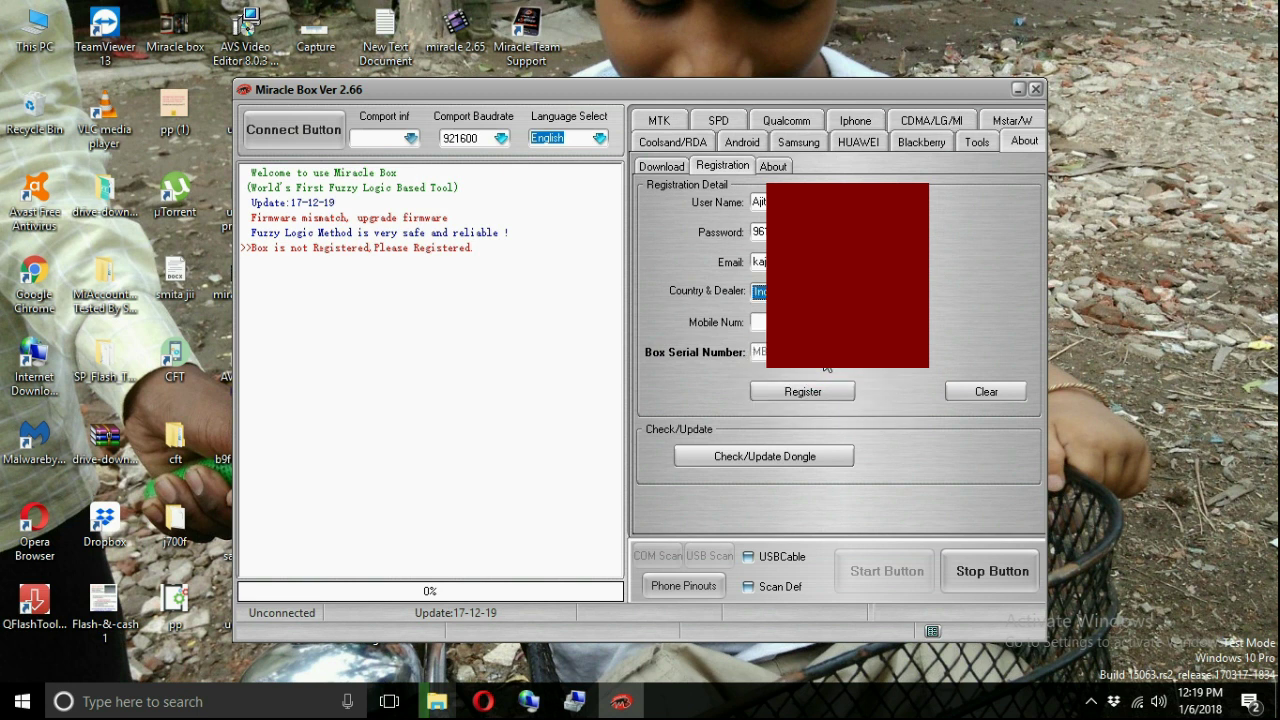
pyautogui.press('Tab')
pyautogui.write('96')
pyautogui.click(808, 391)
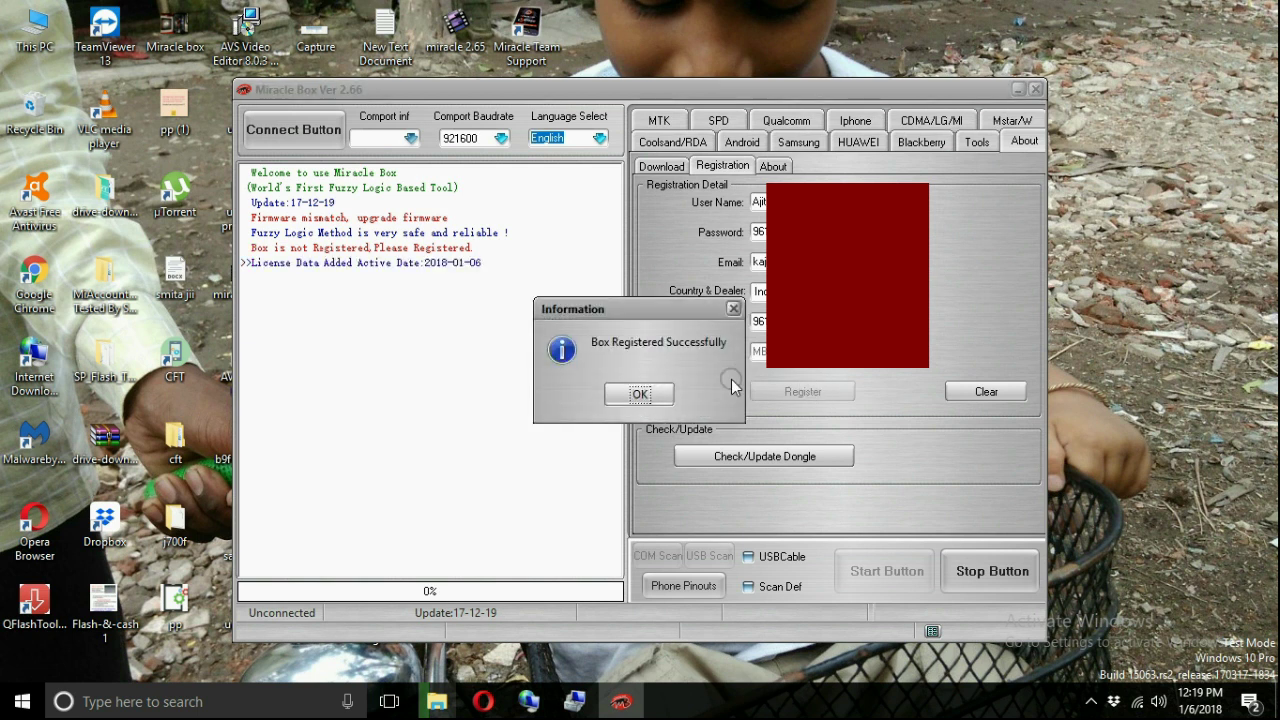
# - Acknowledge the successful registration and run Check/Update Dongle to update the license
pyautogui.click(658, 393)
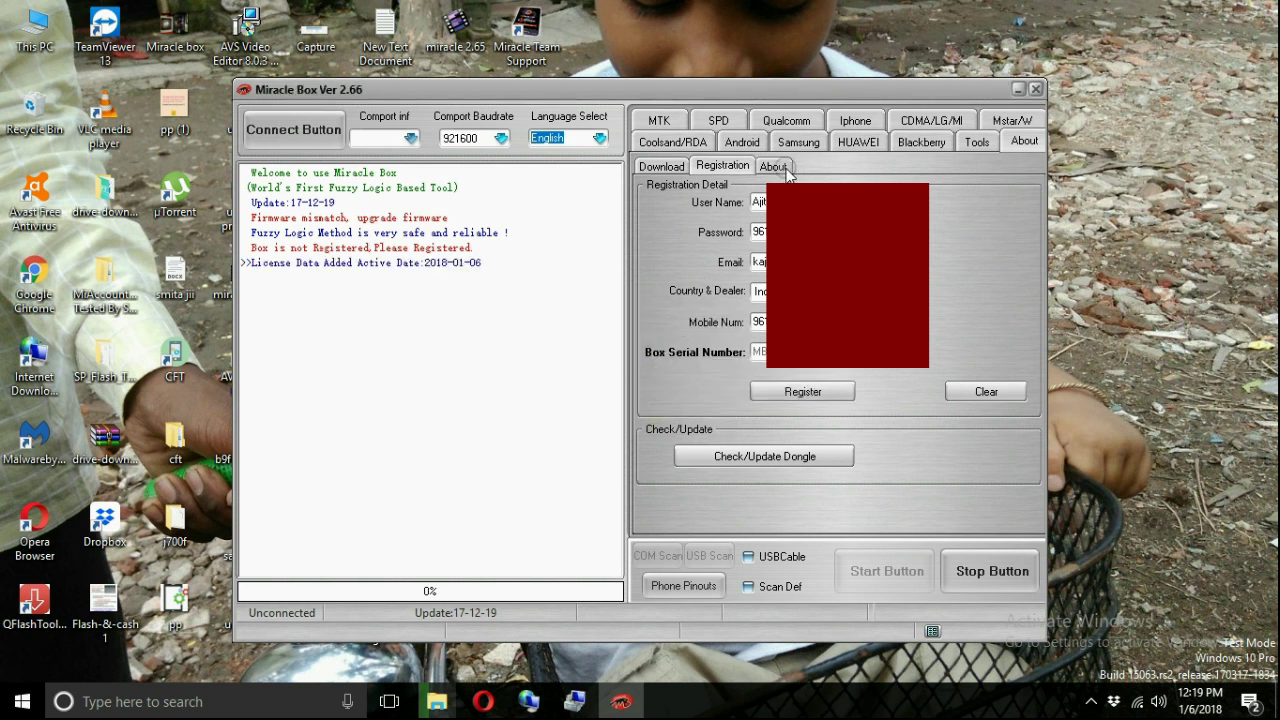
pyautogui.click(779, 167)
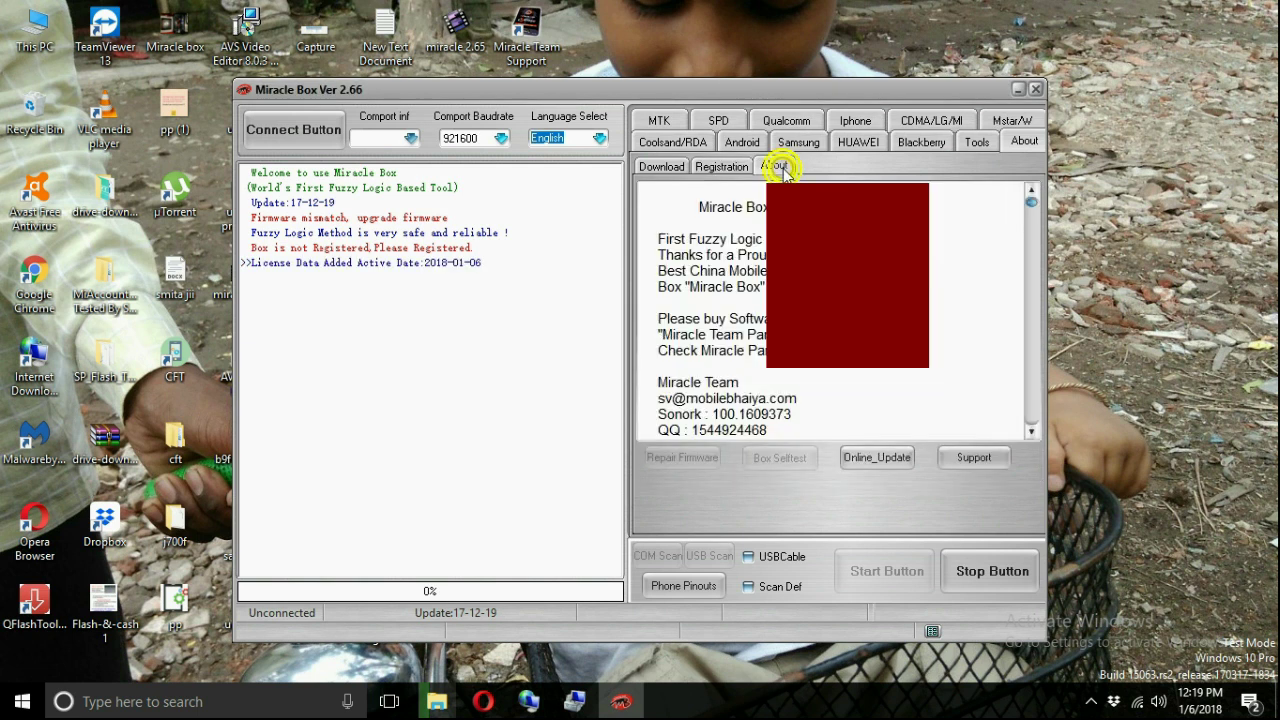
pyautogui.click(716, 168)
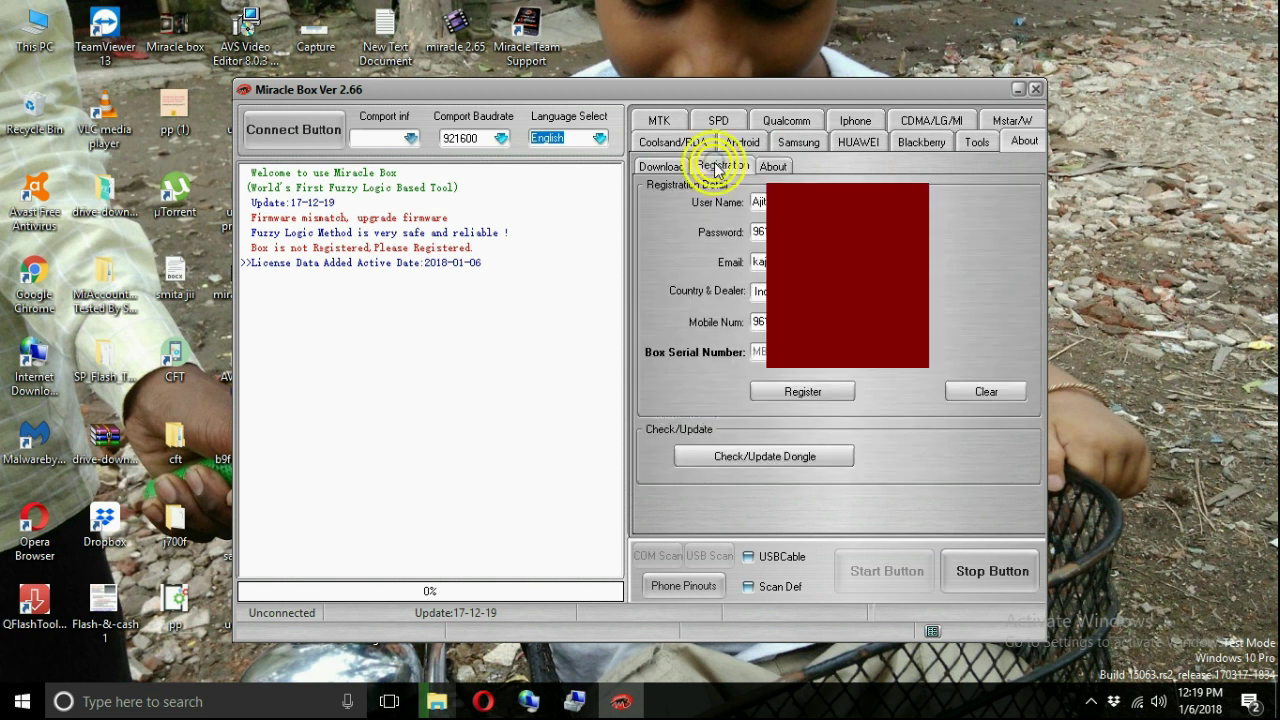
pyautogui.click(766, 456)
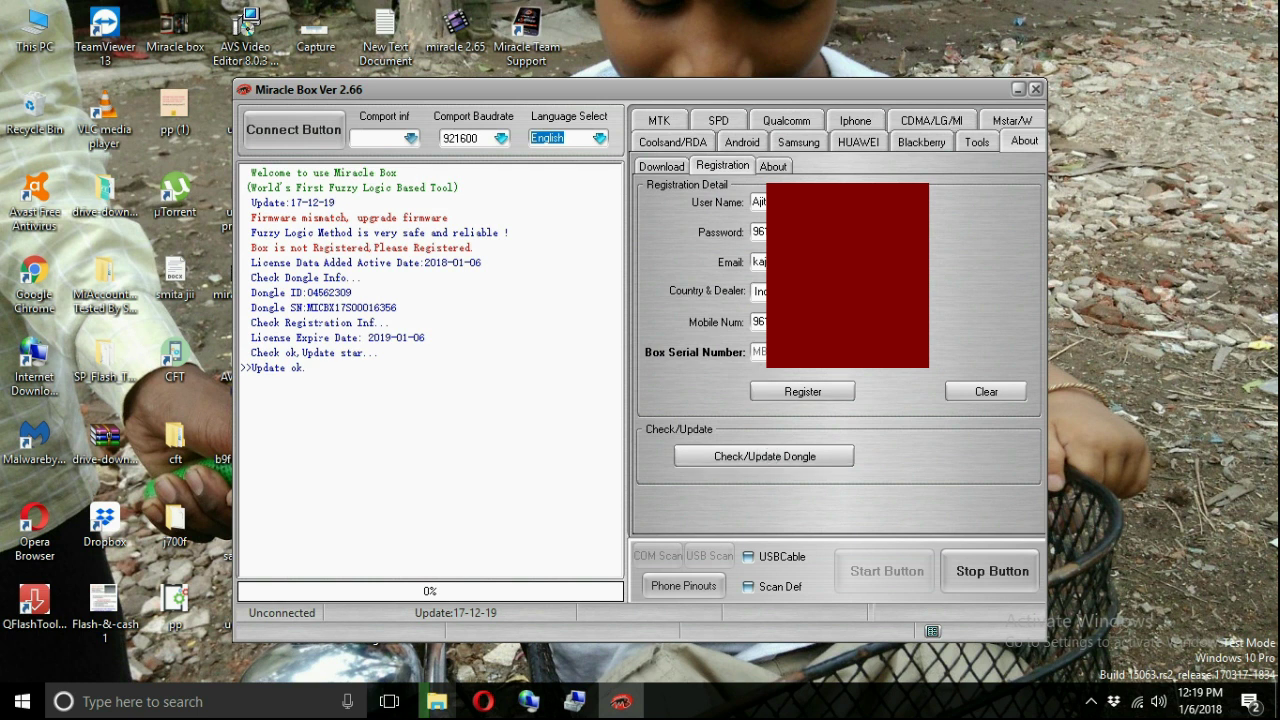
# - Look over the About and Download tabs, then connect to the box from MTK
pyautogui.click(773, 170)
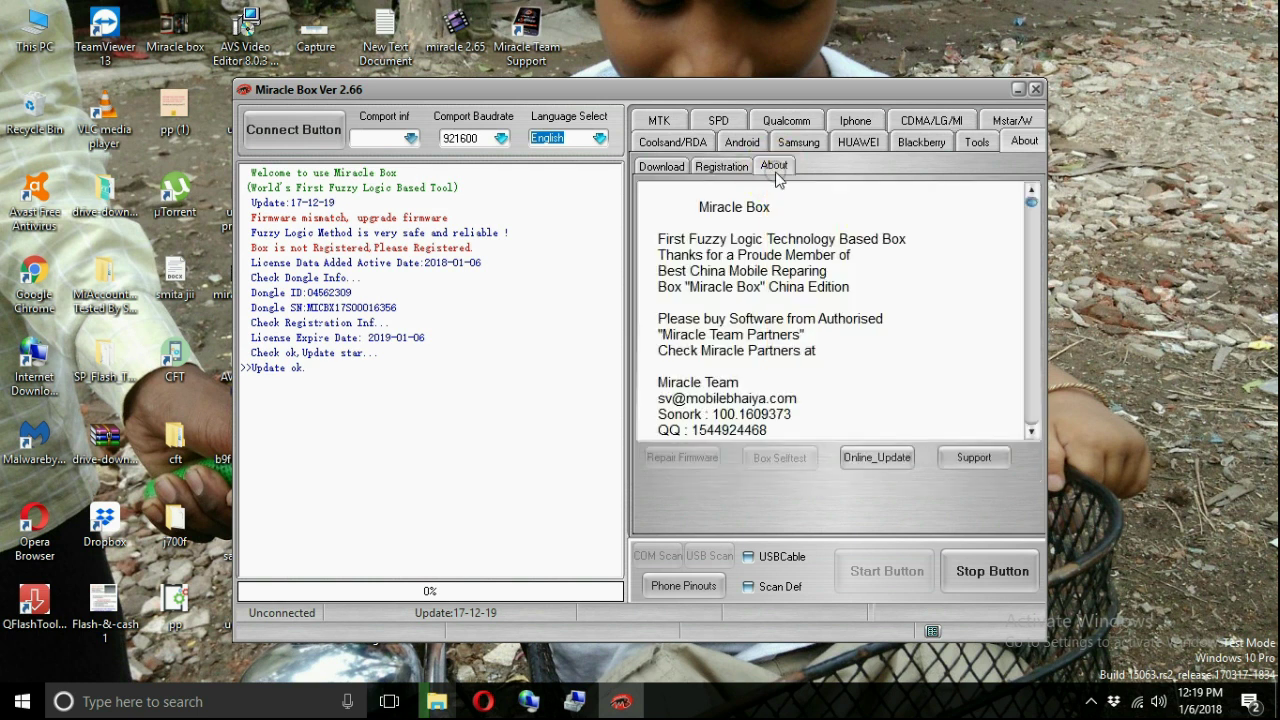
pyautogui.click(663, 167)
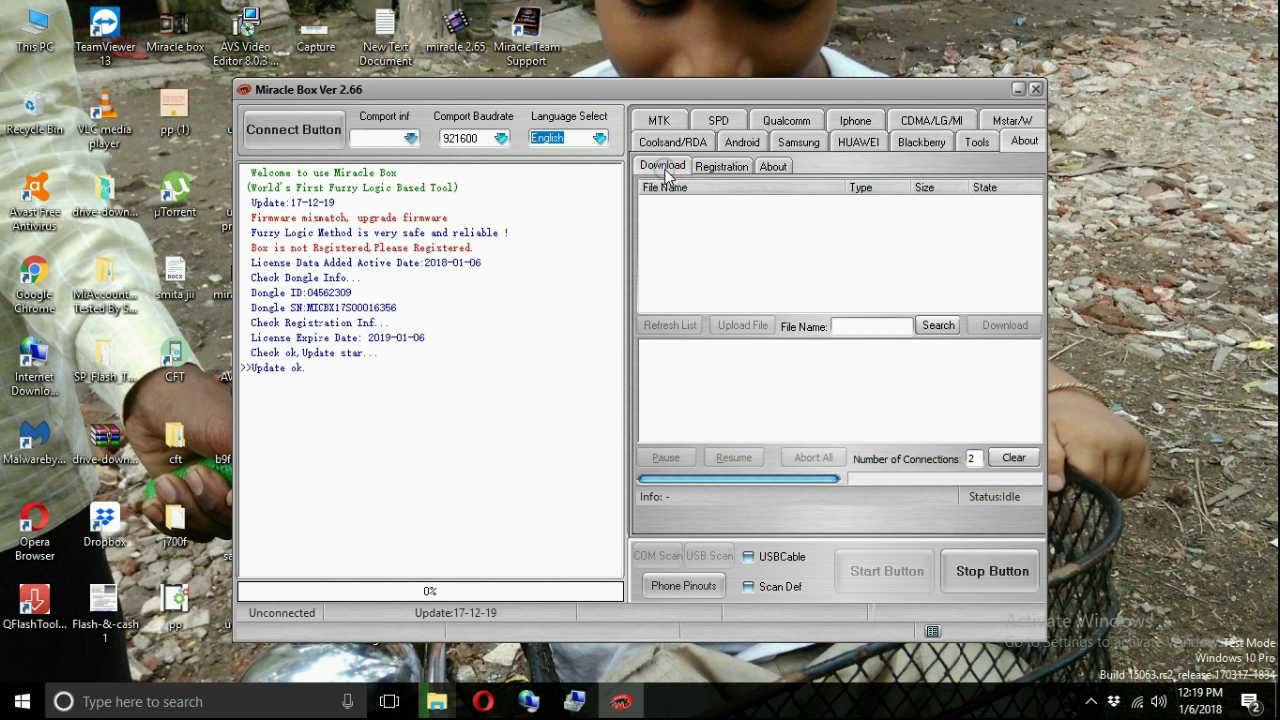
pyautogui.click(660, 121)
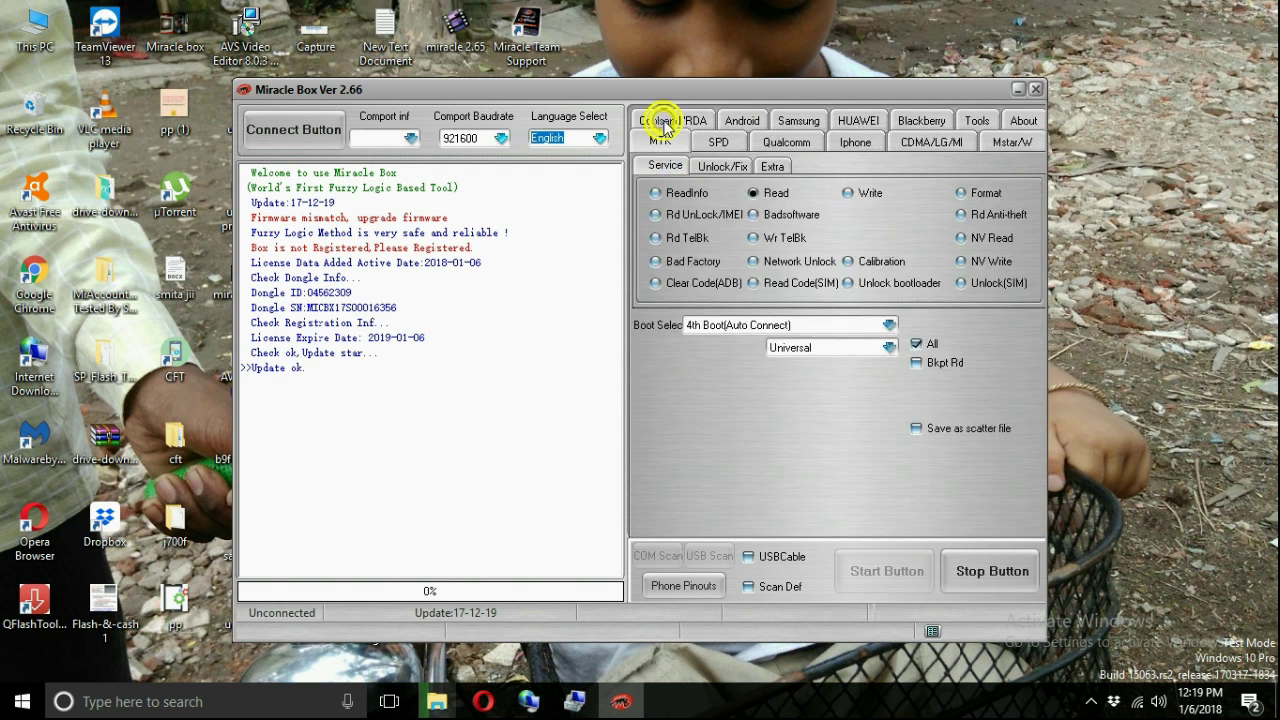
pyautogui.click(293, 131)
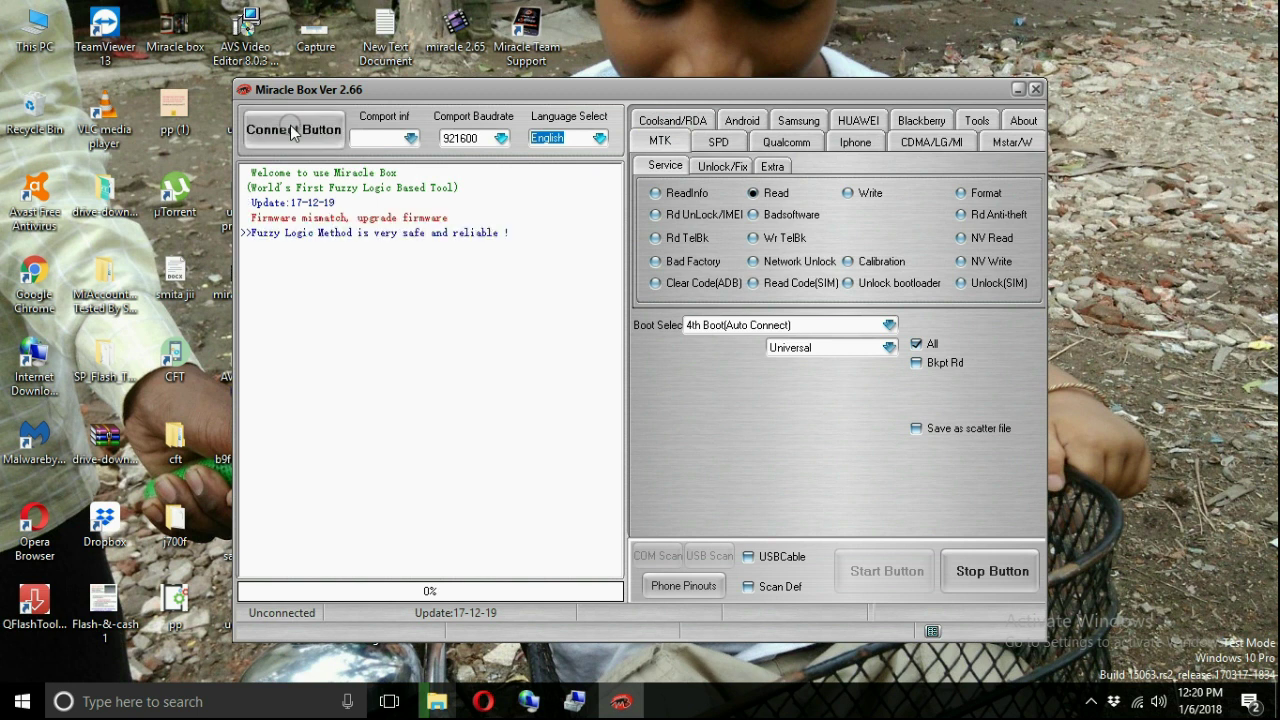
# - Run Repair Firmware from the About tab until it reaches 100%, then scroll up the log
pyautogui.click(1022, 121)
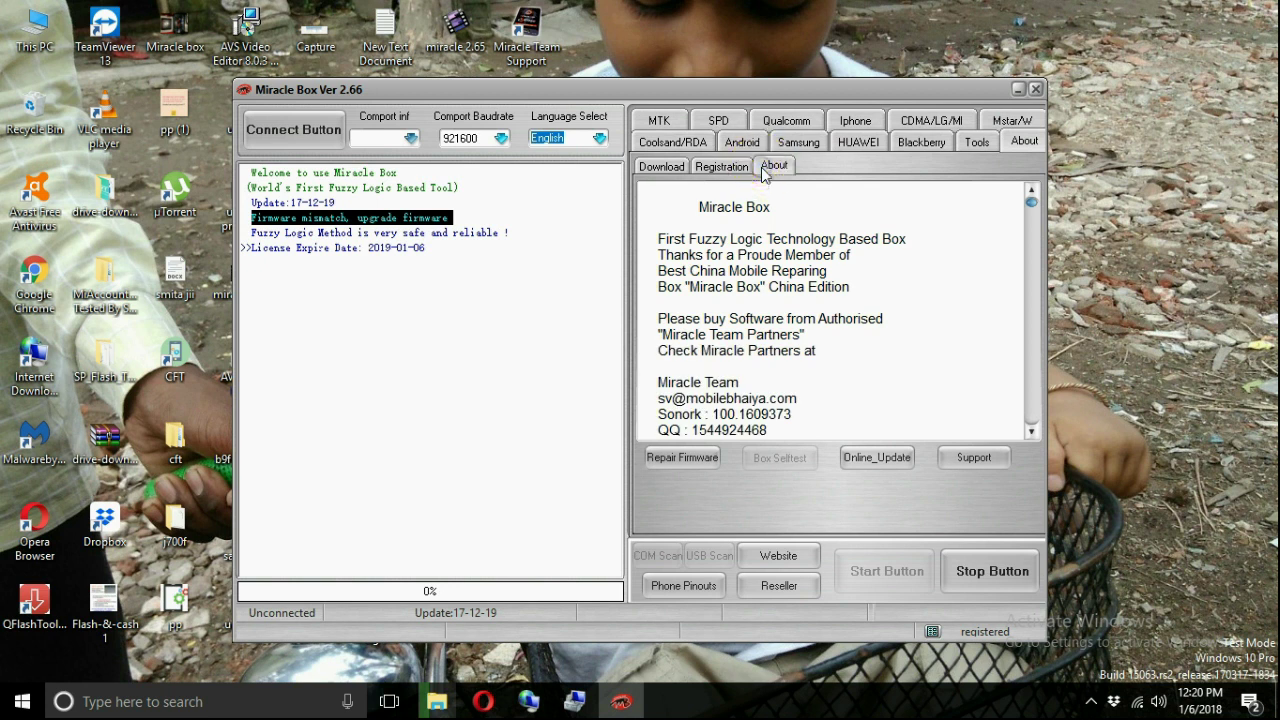
pyautogui.click(692, 458)
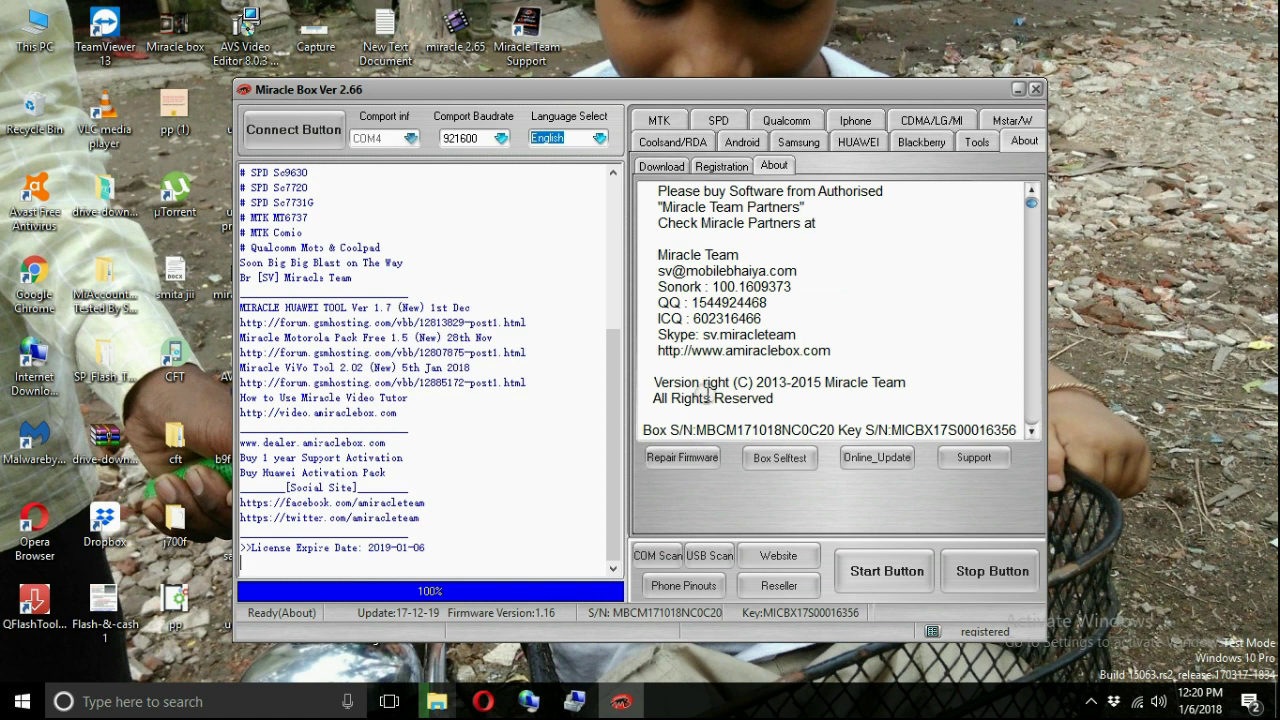
pyautogui.moveTo(612, 490); pyautogui.dragTo(615, 340)
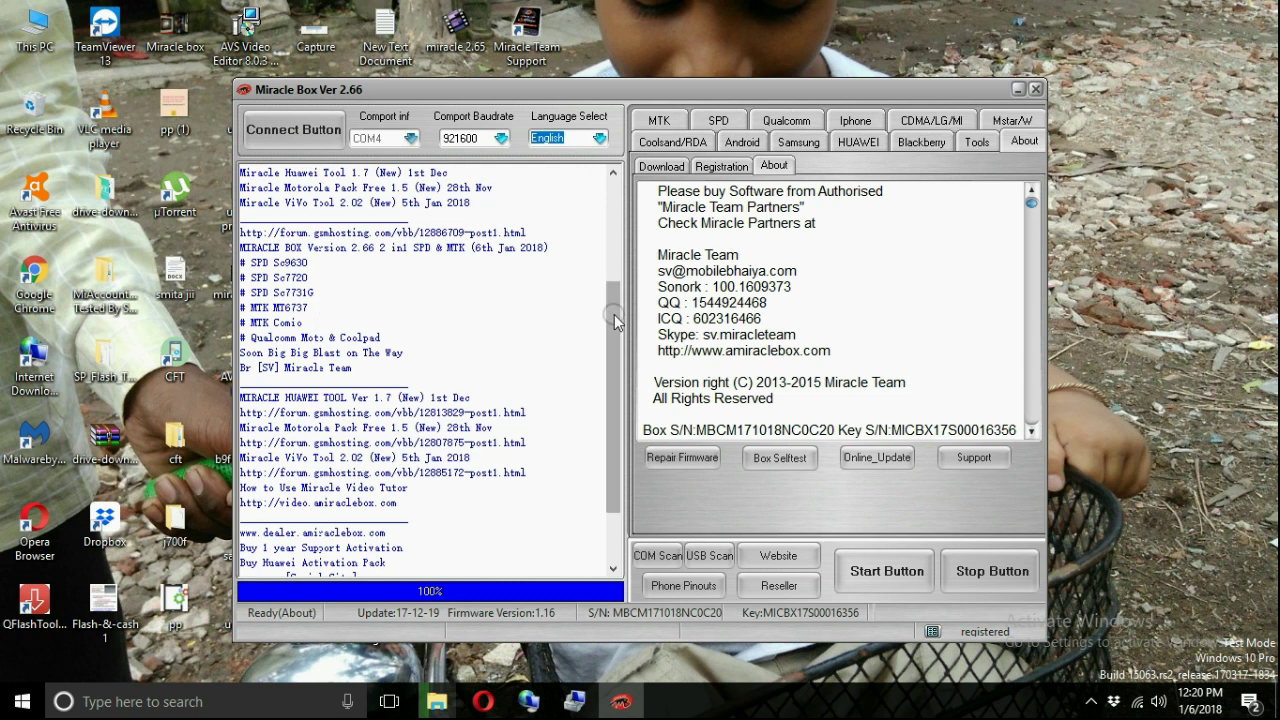
# - Read the log's version and license details down to expiry 2019-01-06, then return to MTK
pyautogui.moveTo(612, 316); pyautogui.dragTo(616, 263)
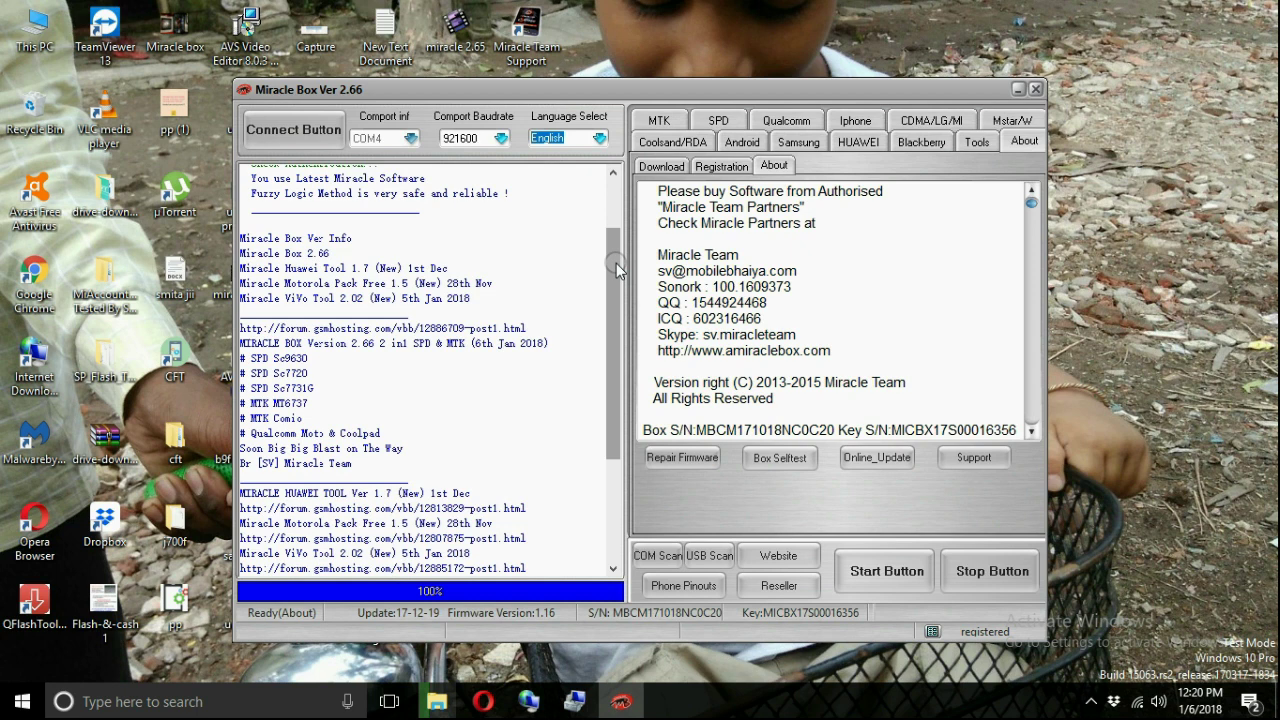
pyautogui.click(613, 424)
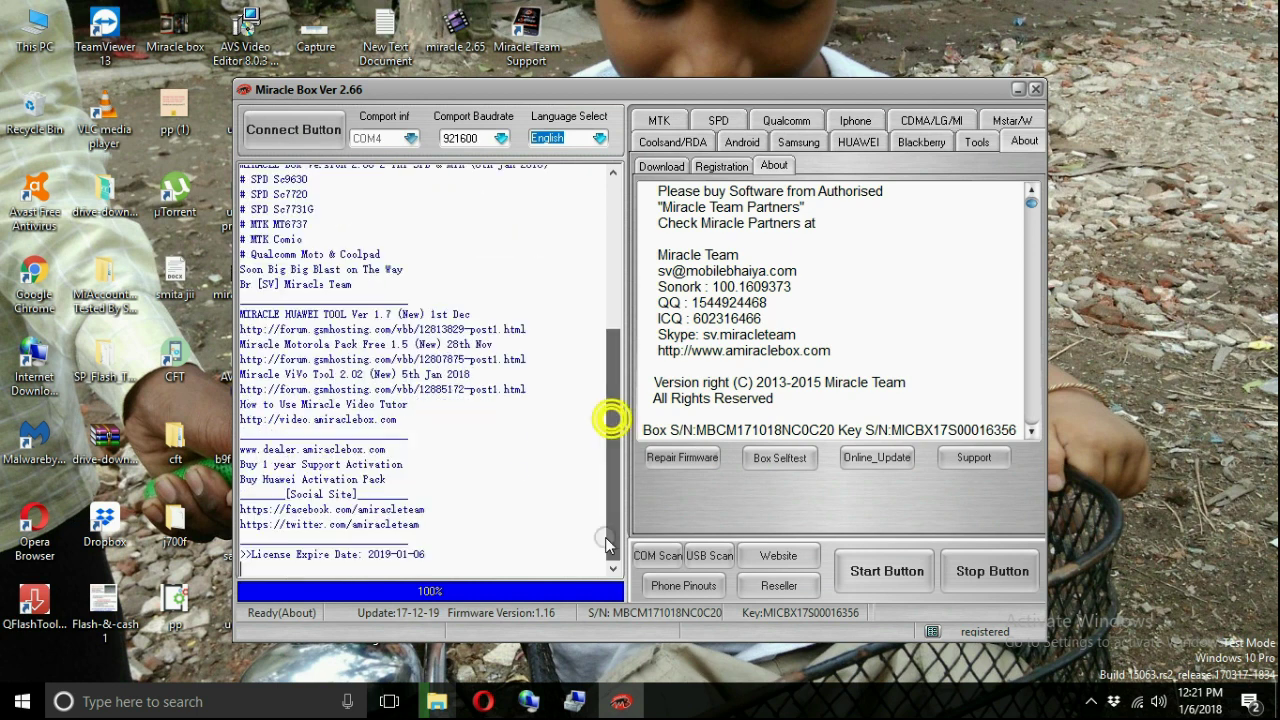
pyautogui.click(660, 120)
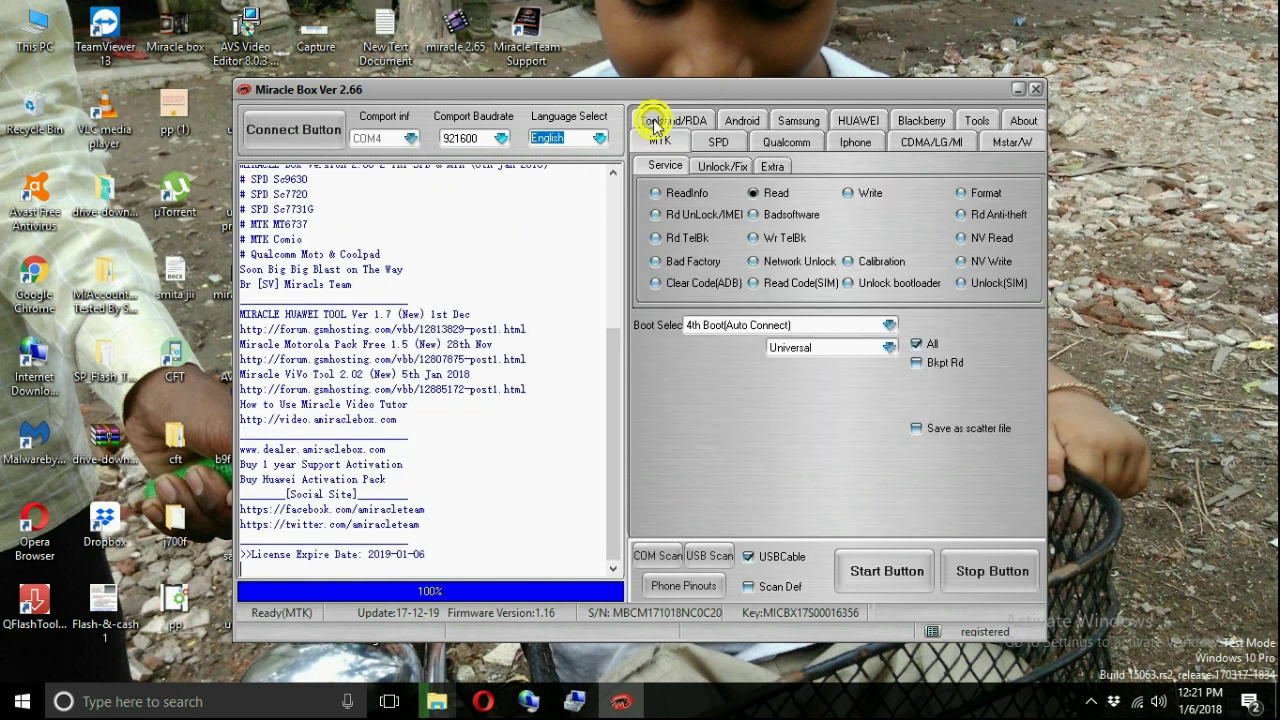